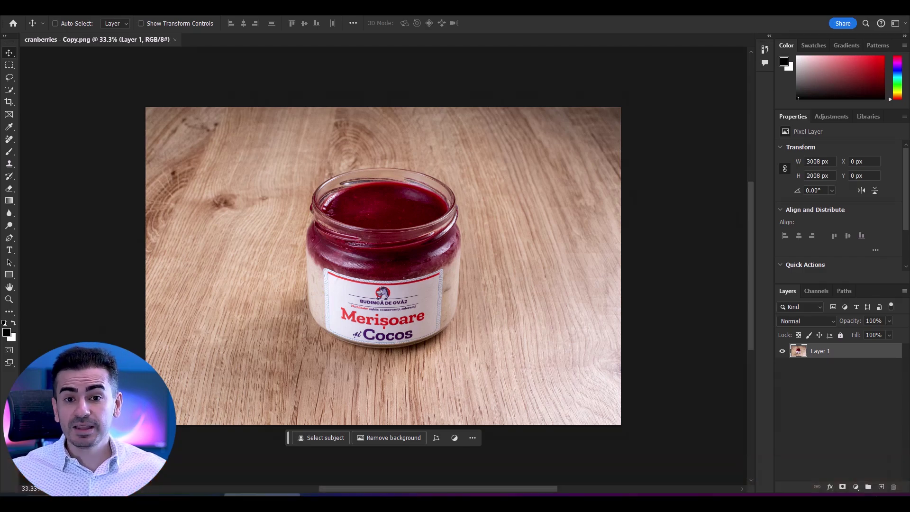
Step: Select the photo's lower-right corner with the Rectangular Marquee tool and run Generative Fill with the prompt "cranberries"
key("m")
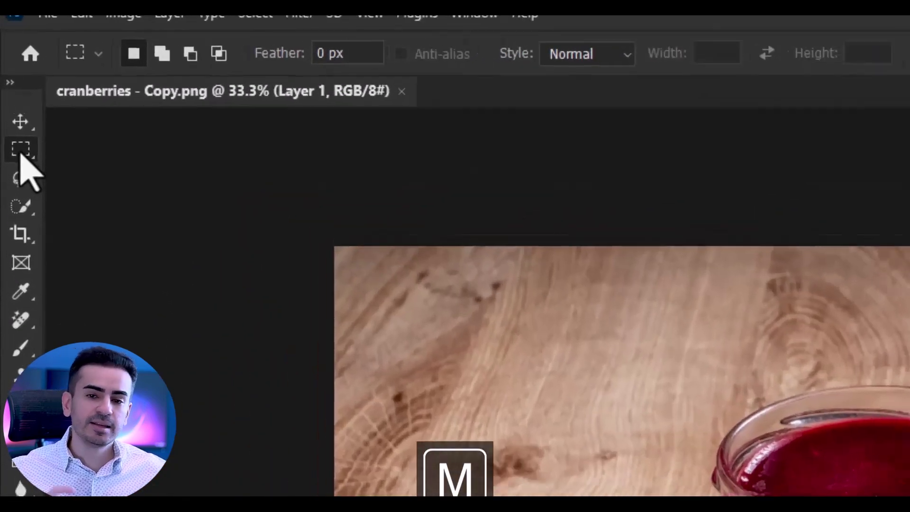
left_click(10, 79)
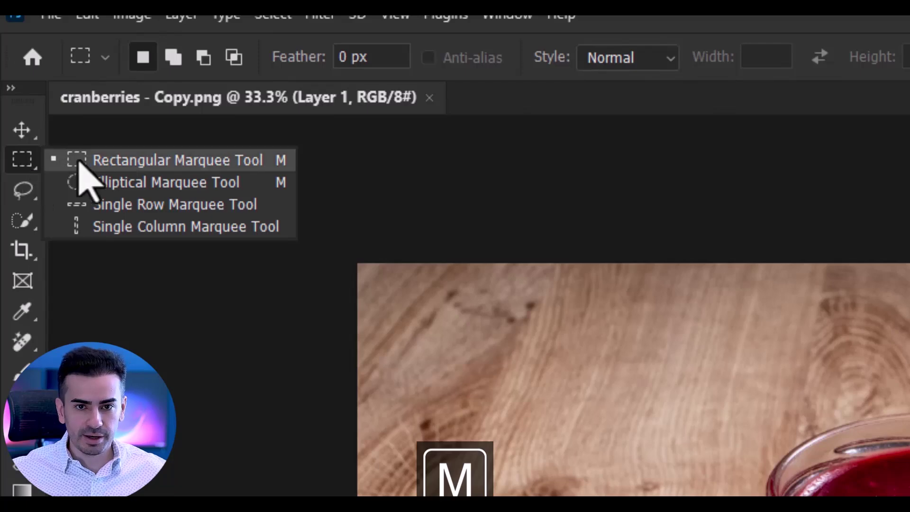
left_click(147, 160)
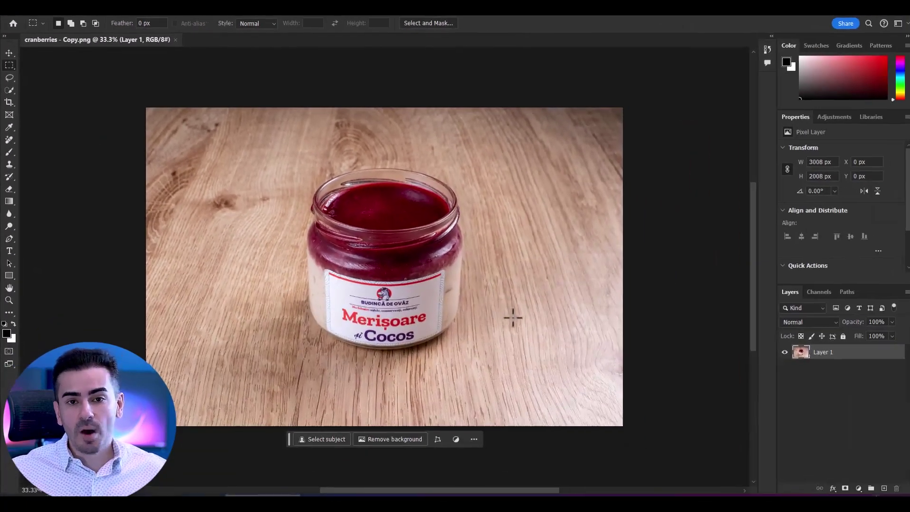
left_click_drag(482, 280, 653, 434)
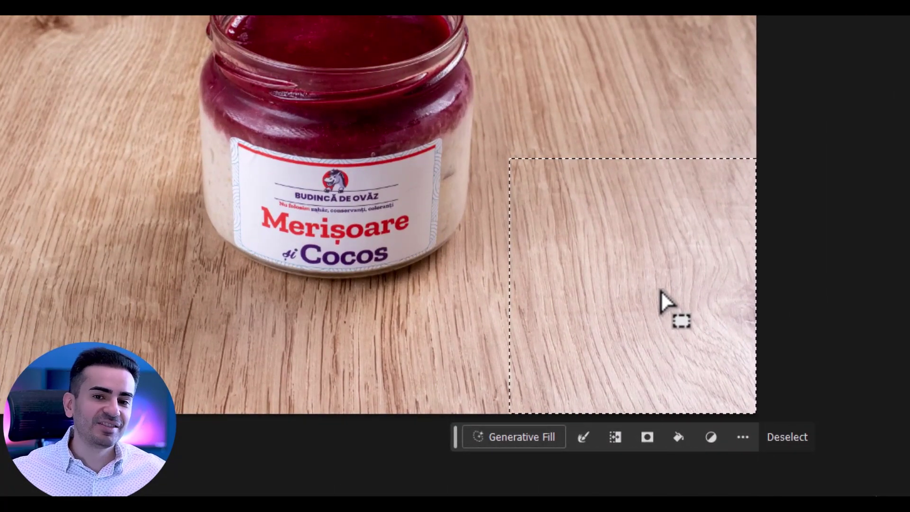
left_click(515, 438)
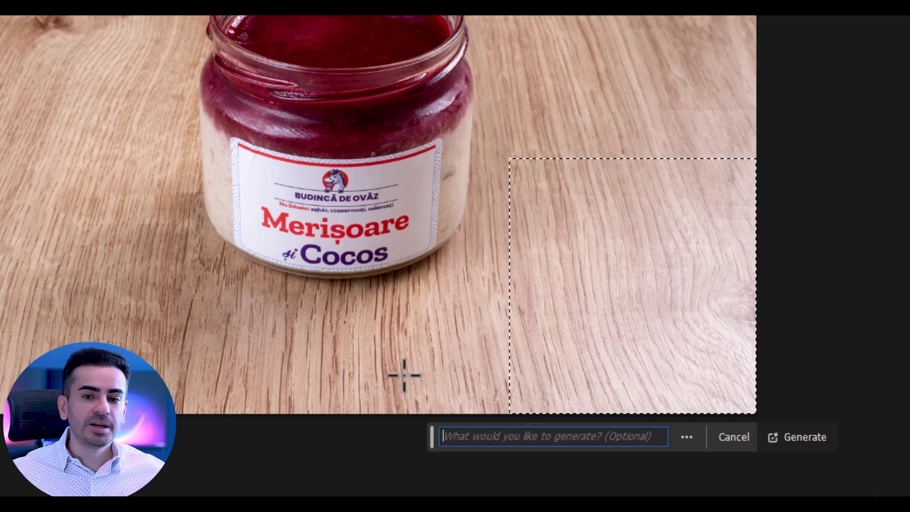
type("cranberries")
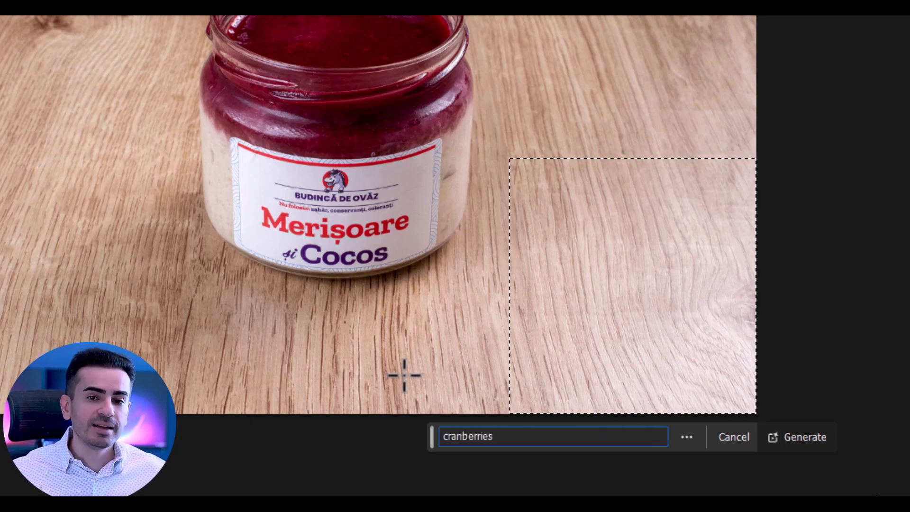
key("Return")
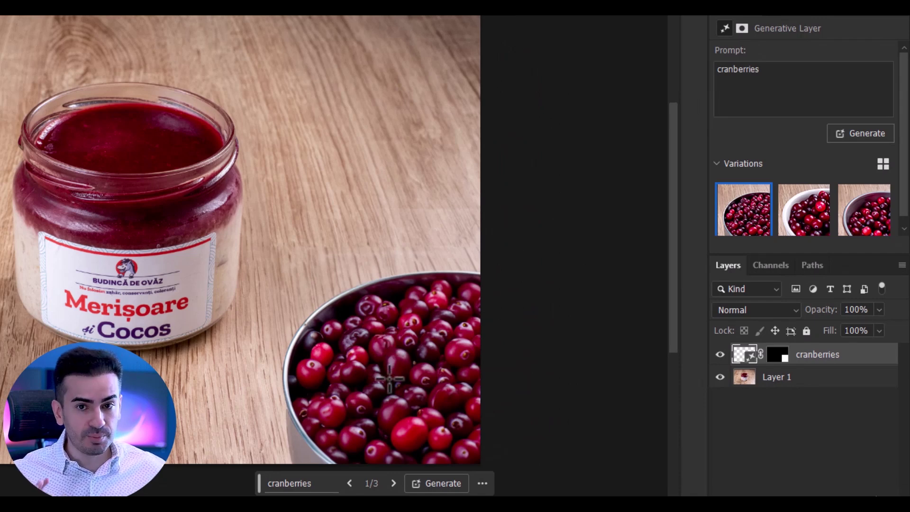
Step: Compare the three generated cranberry variations and settle on the first one
left_click(395, 483)
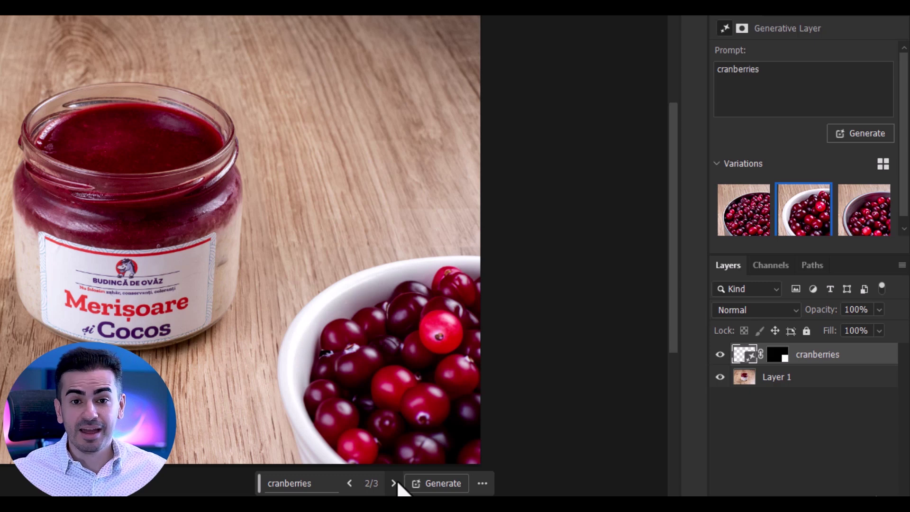
left_click(395, 483)
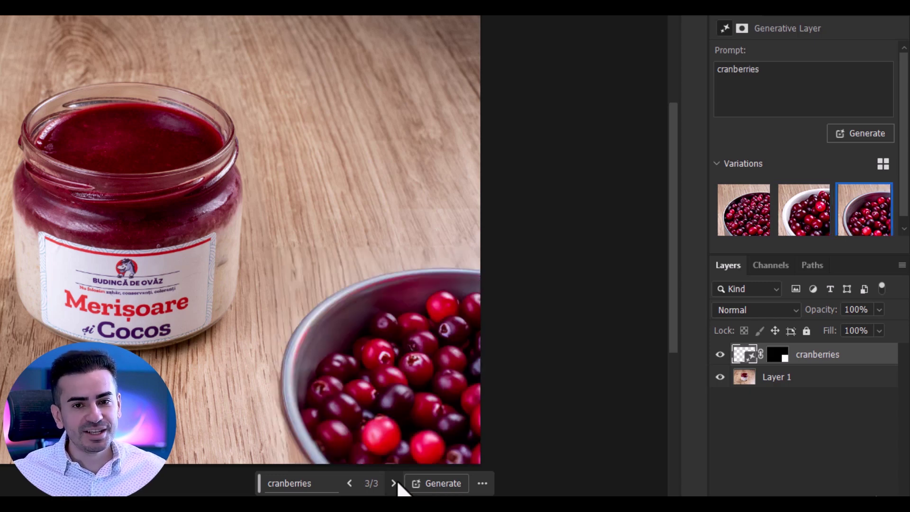
left_click(396, 482)
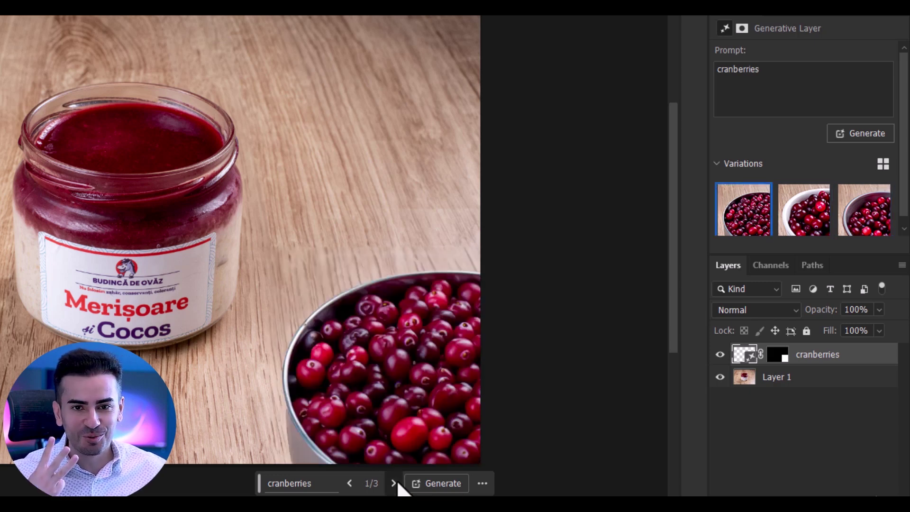
left_click(396, 482)
left_click(396, 482)
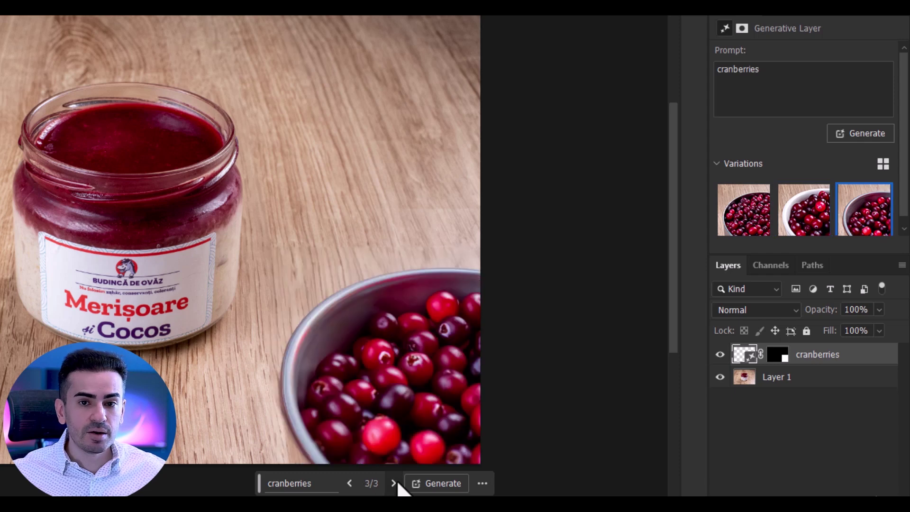
scroll(803, 209, "down", 1)
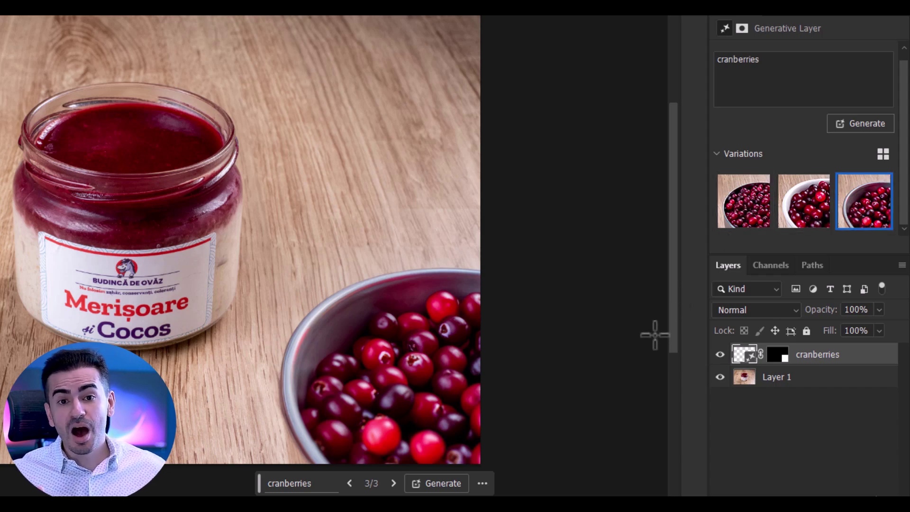
left_click(728, 203)
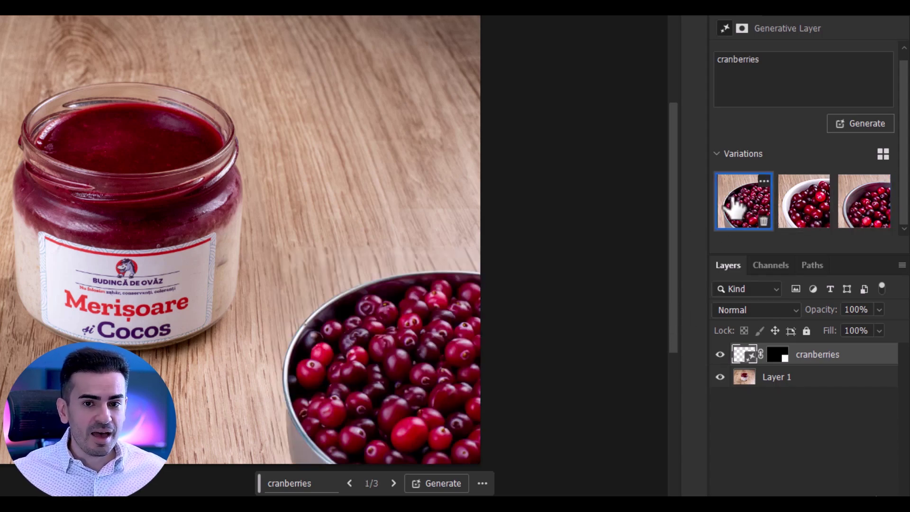
left_click(825, 205)
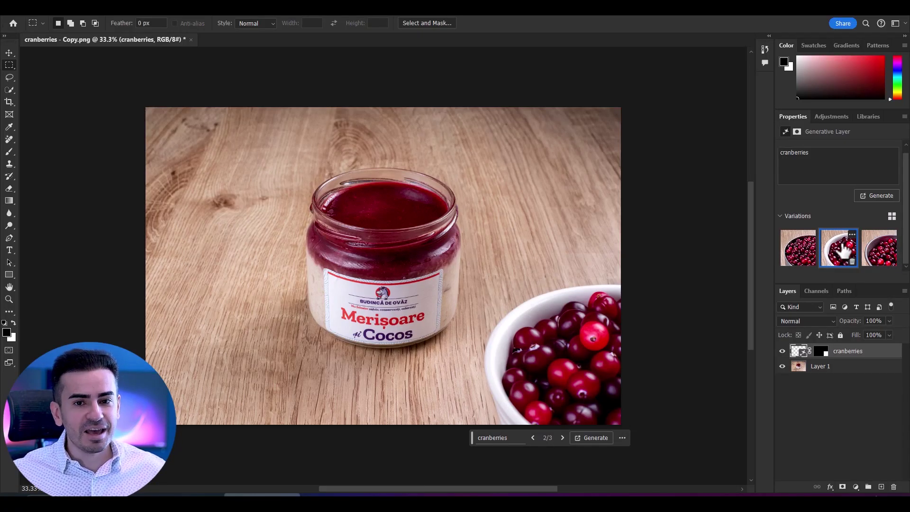
left_click(808, 254)
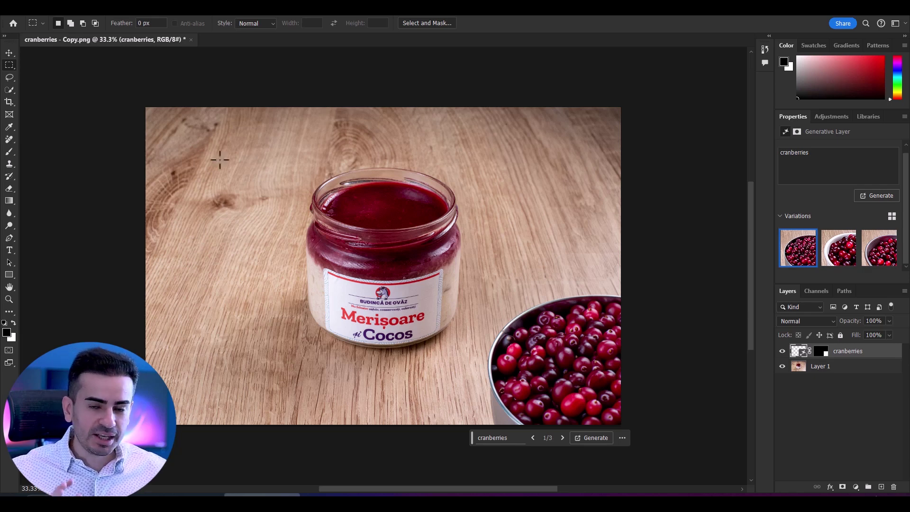
right_click(7, 65)
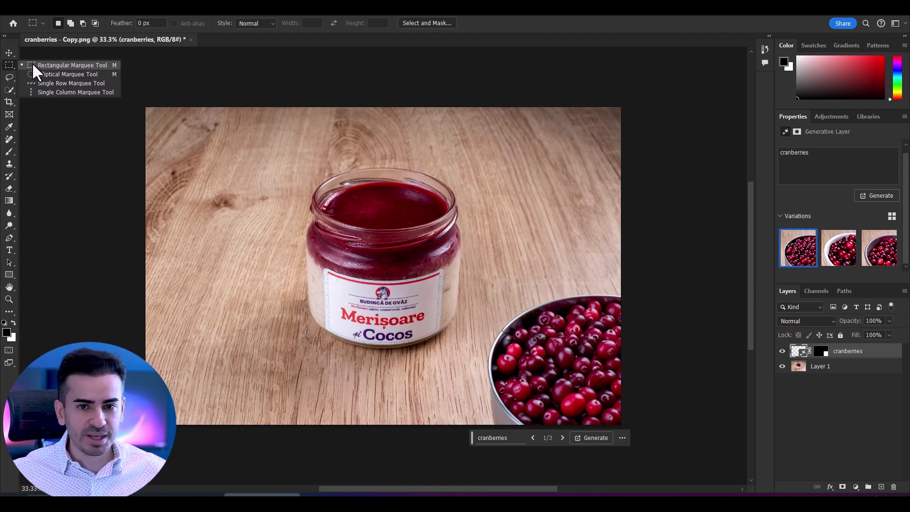
left_click(34, 65)
left_click_drag(145, 275, 286, 443)
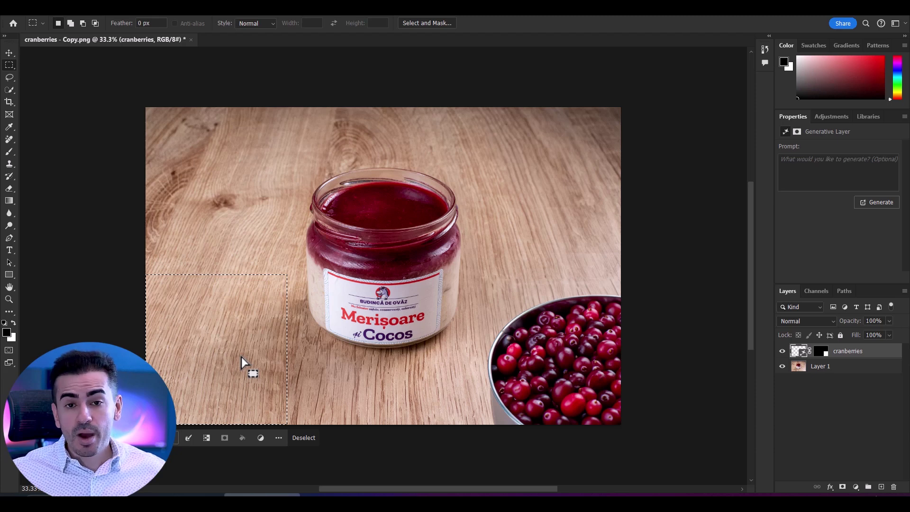
key("ctrl+d")
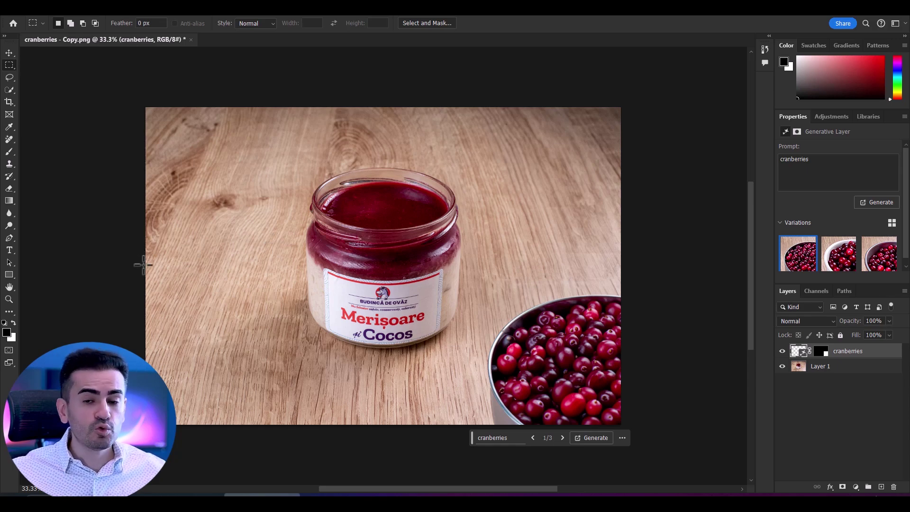
Step: Generative Fill a rectangular selection in the photo's lower-left corner with the prompt "coconut" and preview up to the third variation
left_click_drag(128, 249, 284, 441)
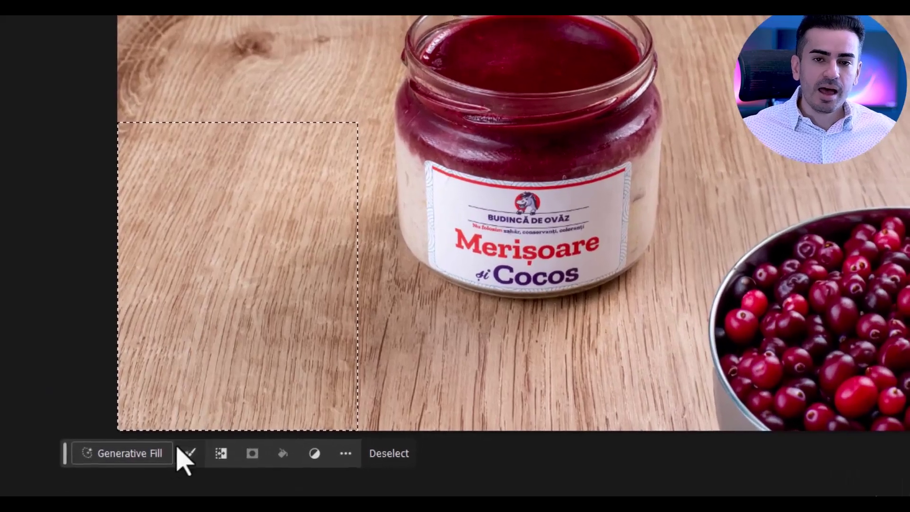
left_click(161, 438)
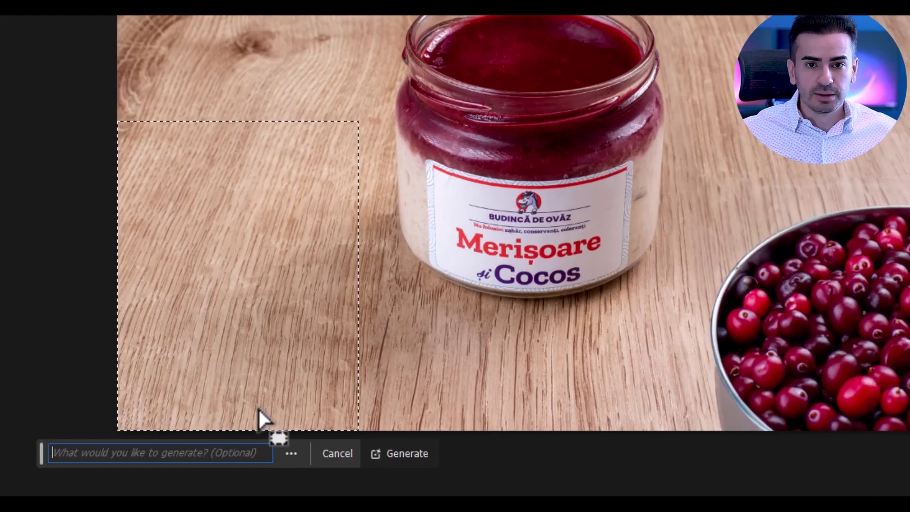
type("coconut")
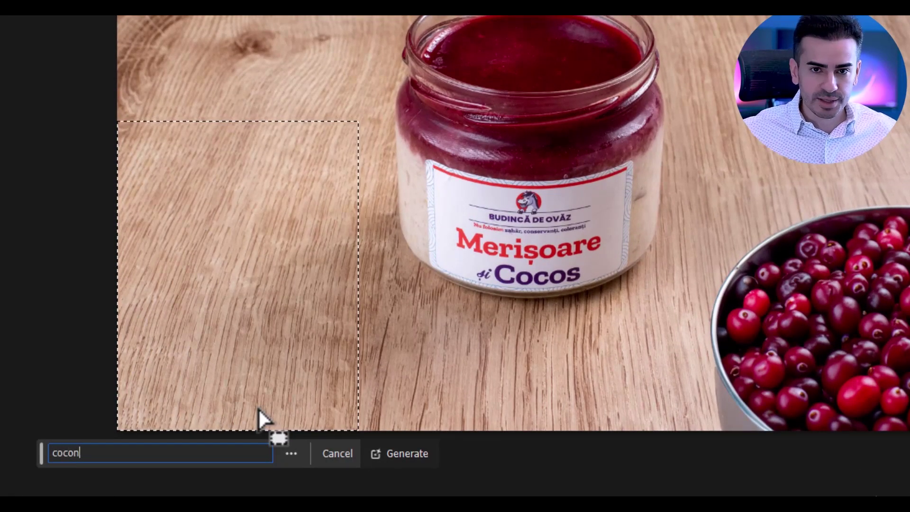
key("Return")
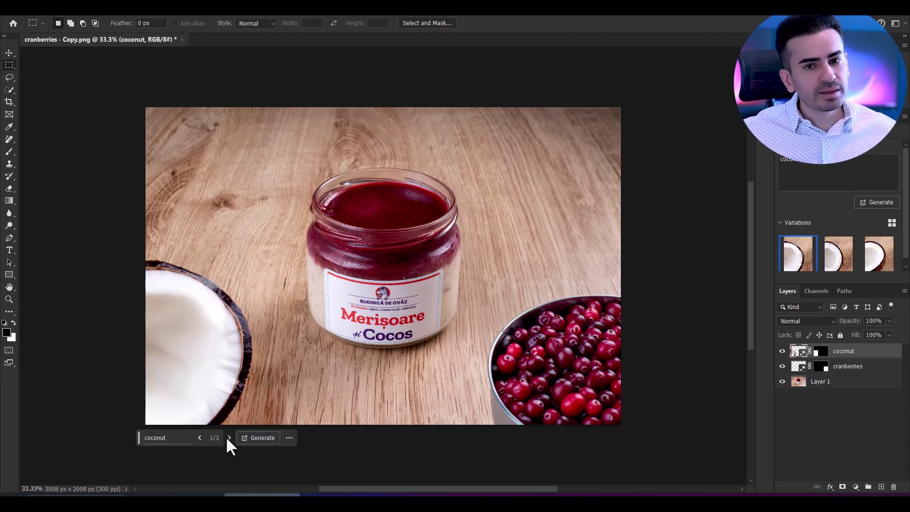
left_click(228, 438)
left_click(227, 437)
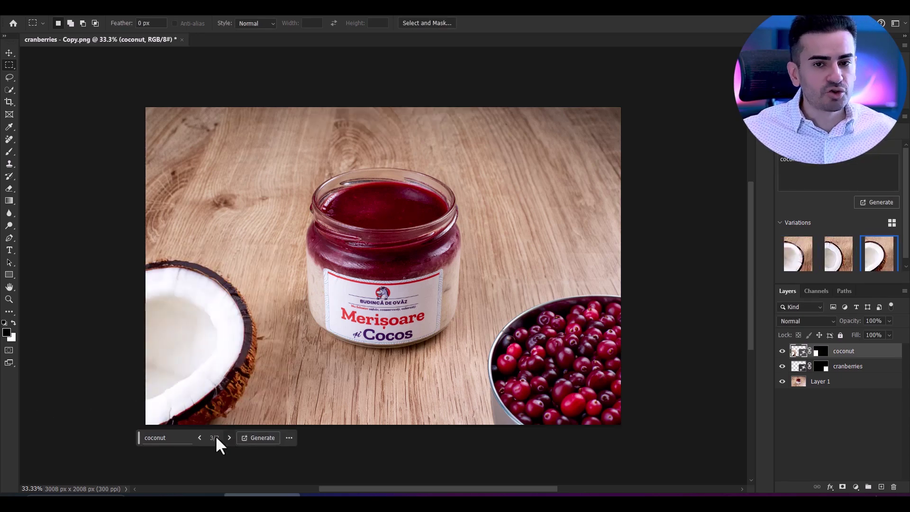
Step: Regenerate the coconut fill with the prompt "coconut chips" and choose the third variation
left_click(172, 437)
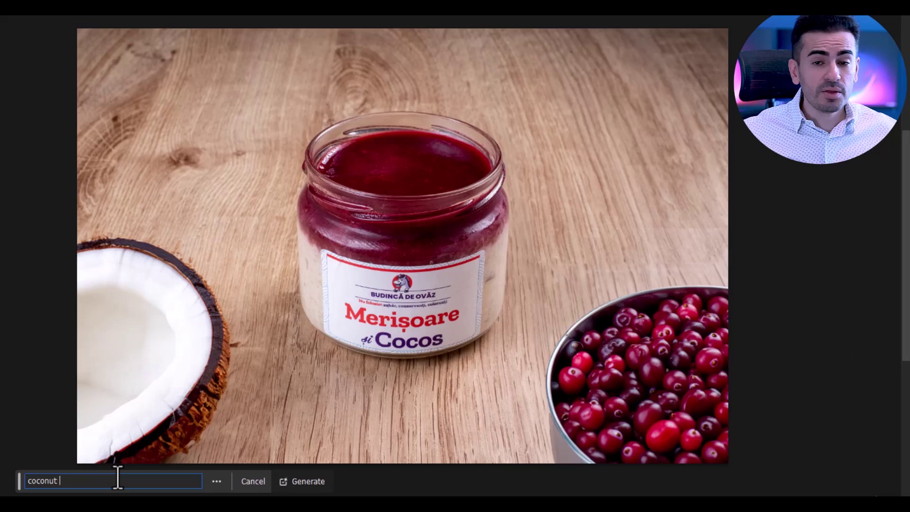
type("ch")
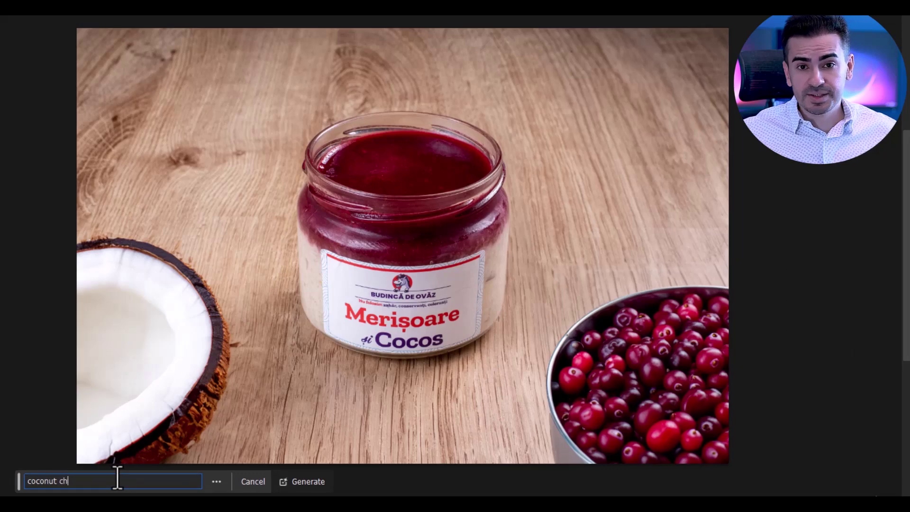
type("ips")
key("Return")
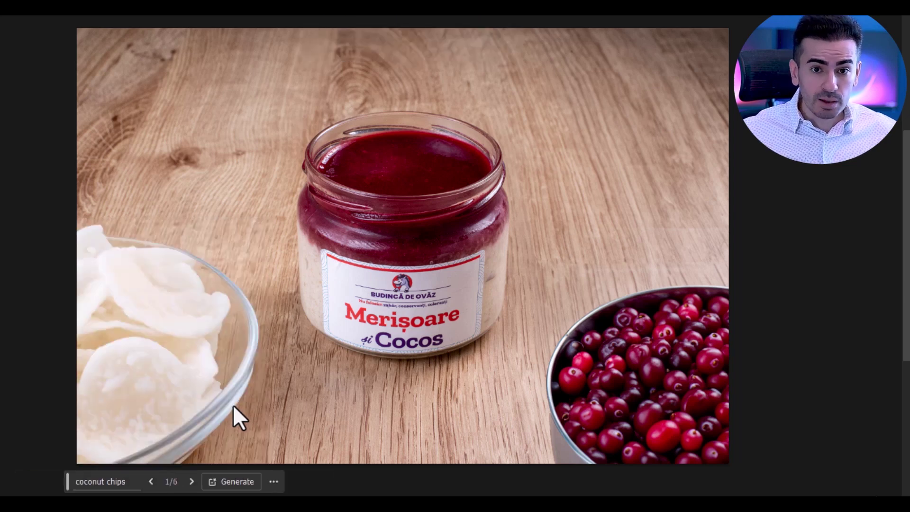
left_click(190, 479)
left_click(190, 480)
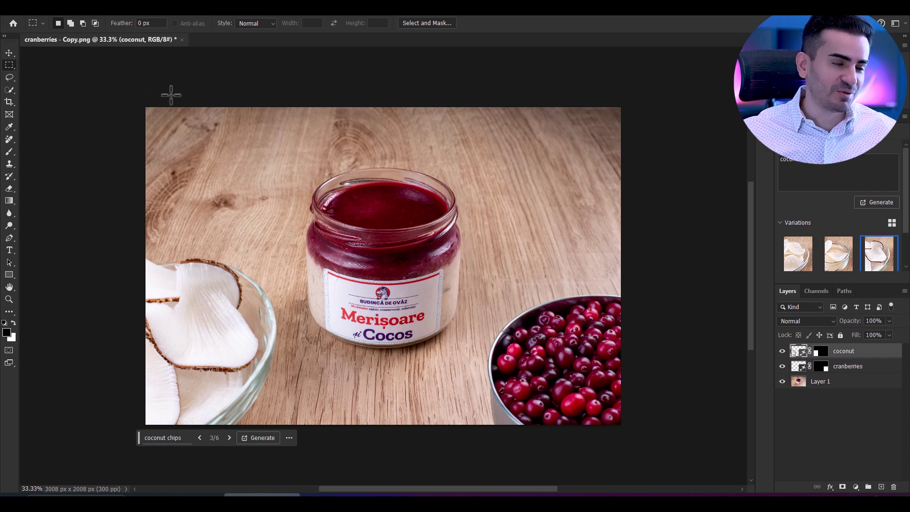
Step: Try to generate almonds in a full-width strip along the photo's upper edge, and delete that generative layer
left_click(130, 93)
left_click_drag(130, 94, 672, 164)
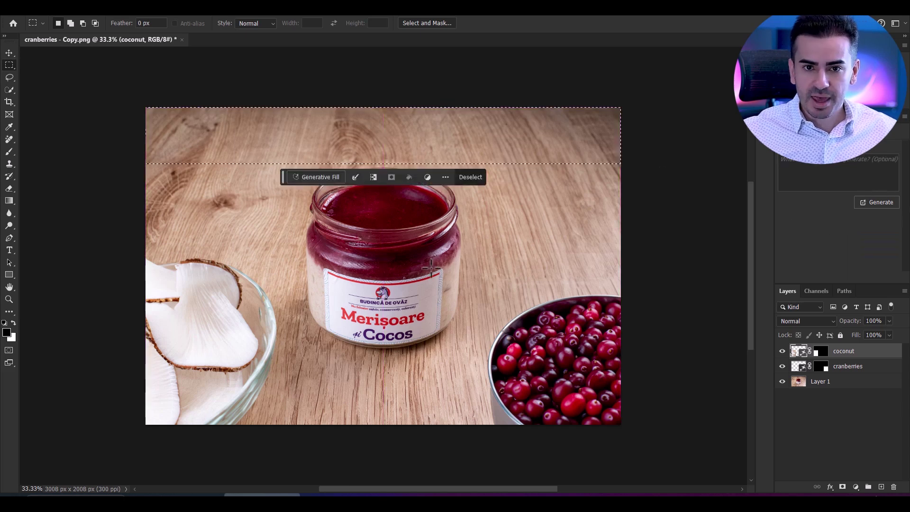
left_click(327, 178)
type("almonds")
key("Return")
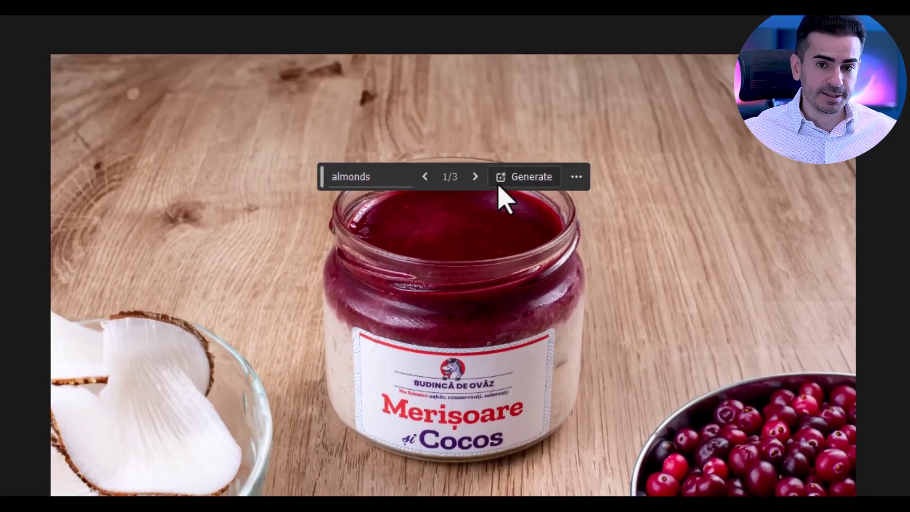
left_click(476, 177)
left_click(475, 177)
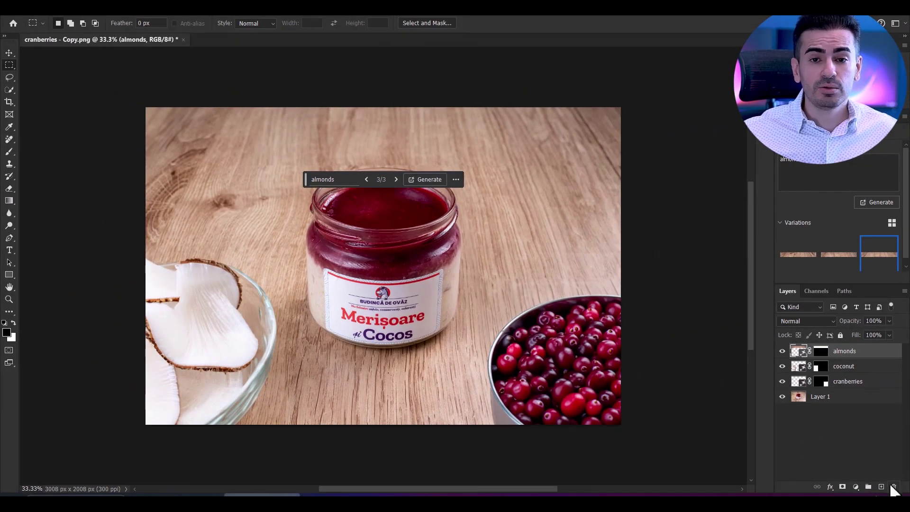
left_click(893, 487)
left_click(416, 191)
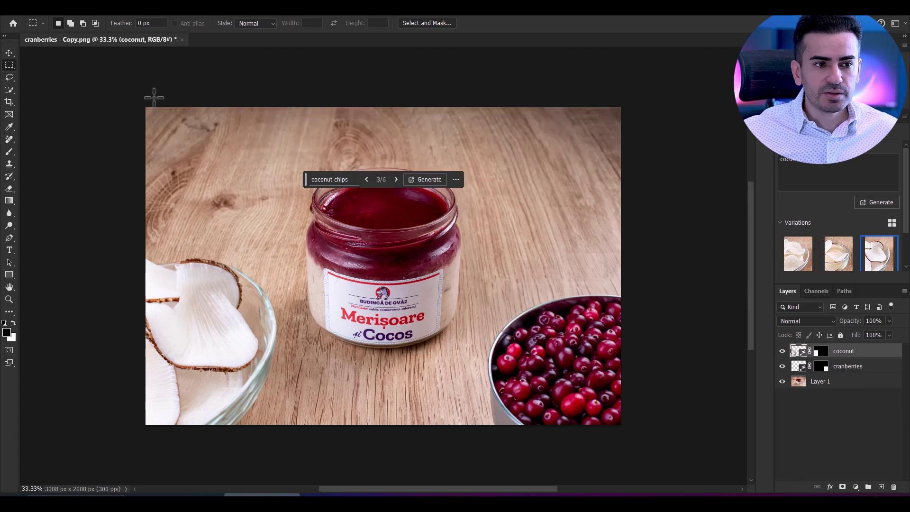
Step: Generative Fill a small rectangular selection in the photo's upper-left corner with the prompt "almonds" and choose the second variation
left_click_drag(143, 107, 308, 164)
left_click(173, 178)
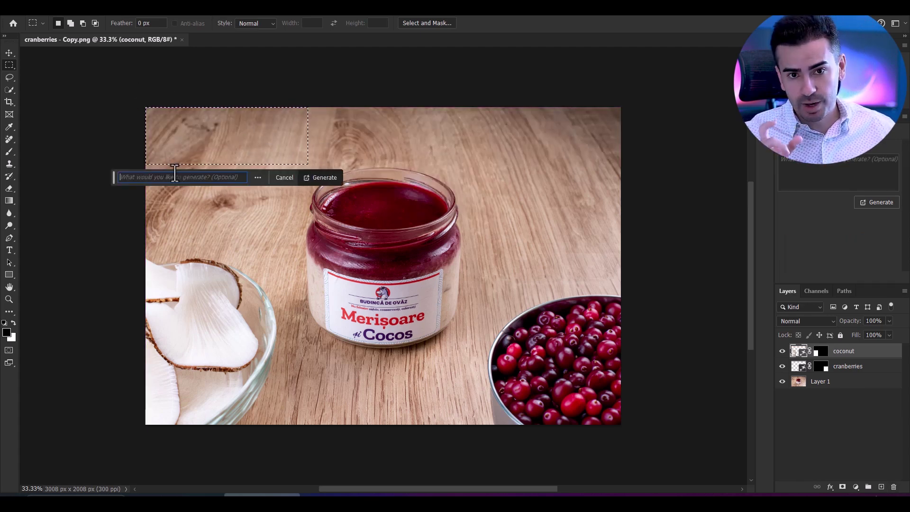
type("almonds")
key("Return")
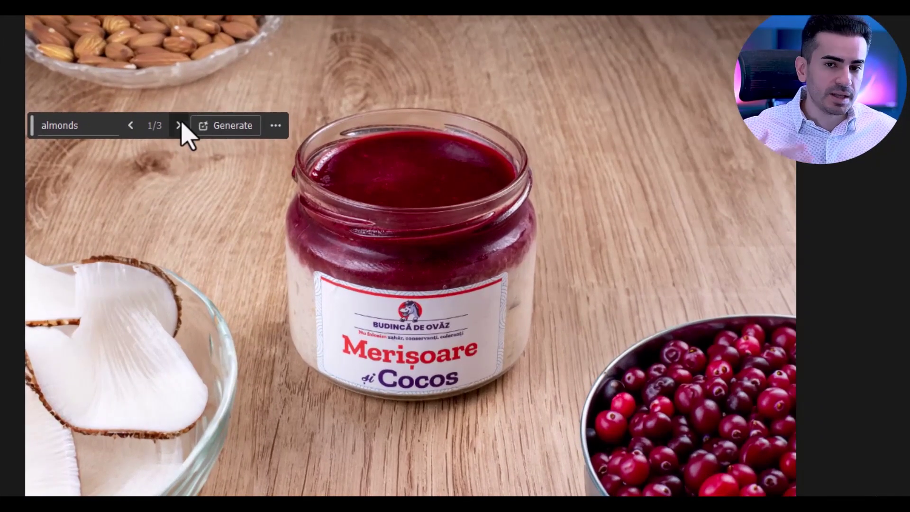
left_click(240, 177)
left_click(179, 125)
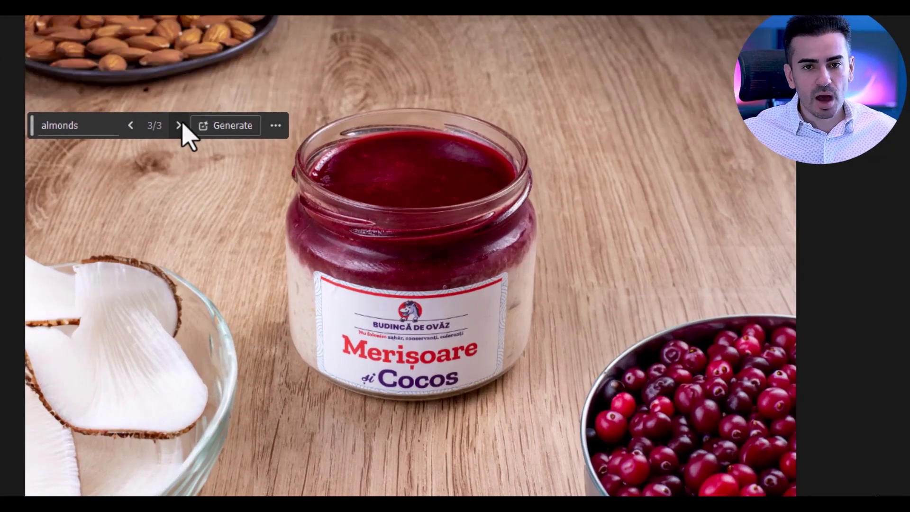
left_click(131, 126)
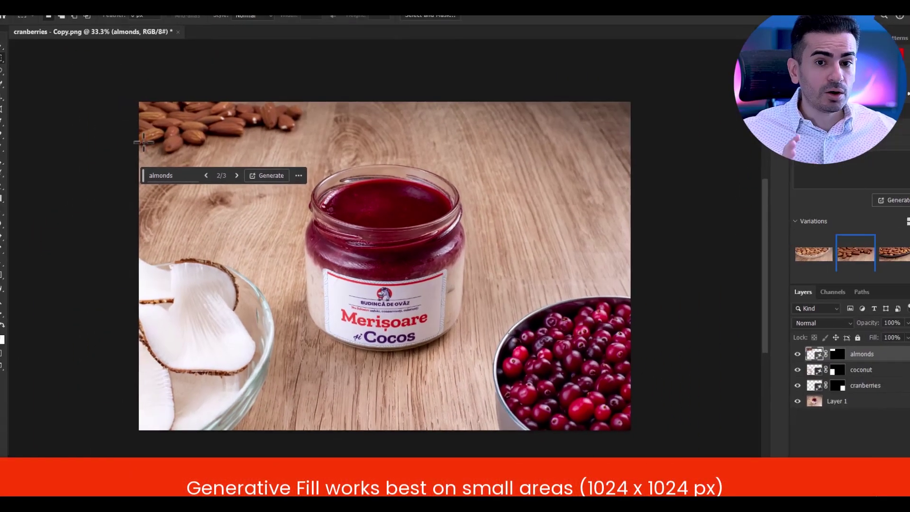
Step: Export the decorated jar image as a PNG at 100% scale, 3008 x 2008 px
left_click(3, 5)
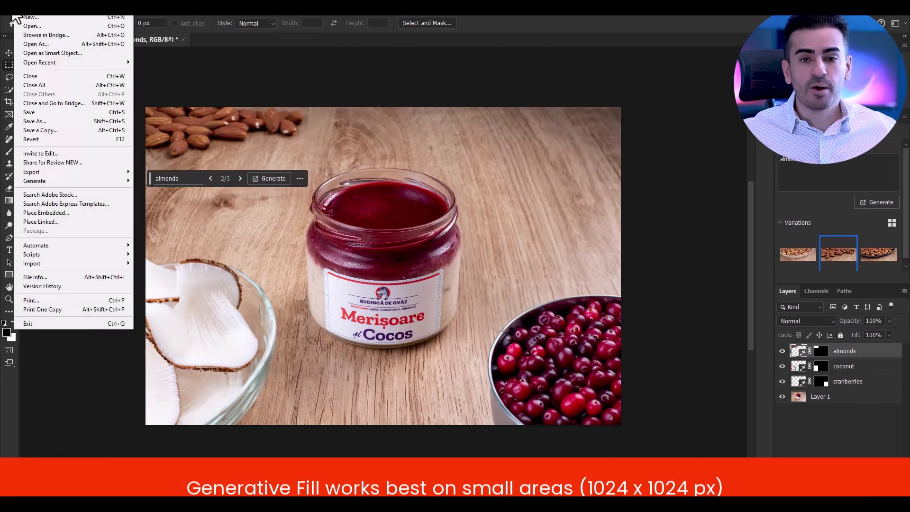
mouse_move(93, 172)
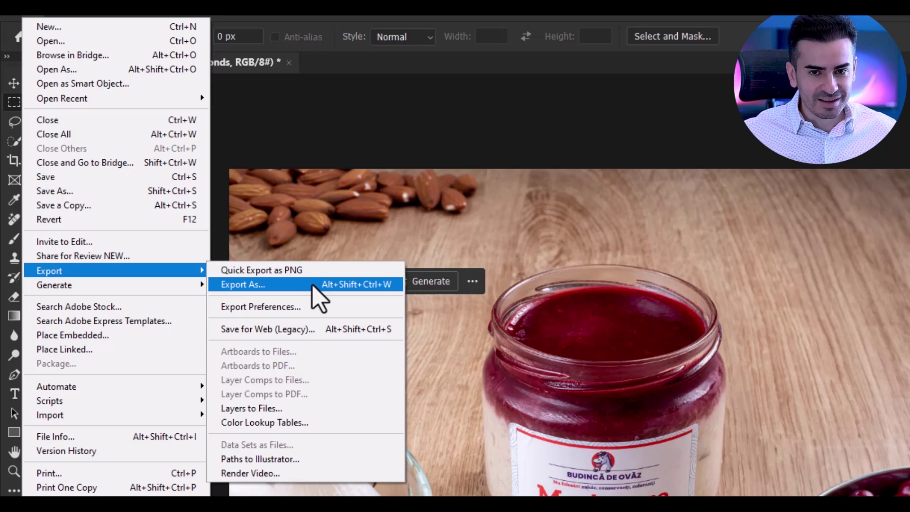
left_click(313, 285)
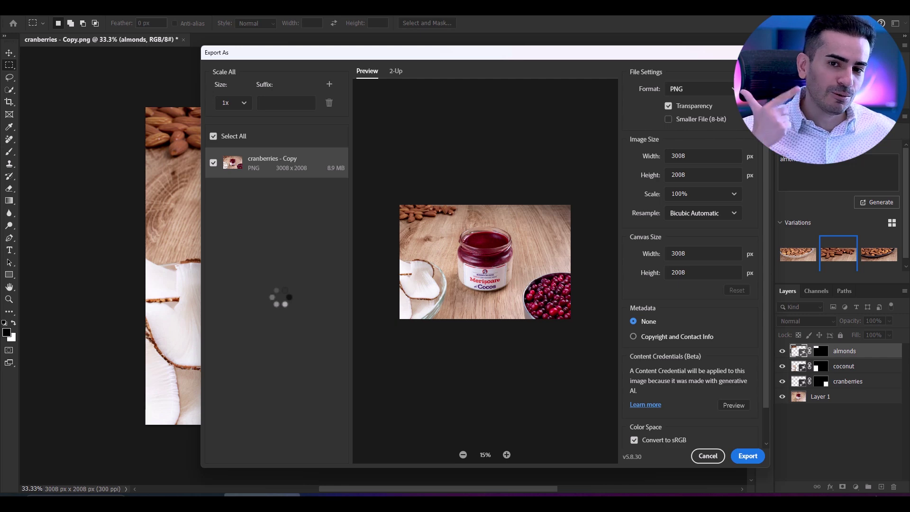
left_click(711, 90)
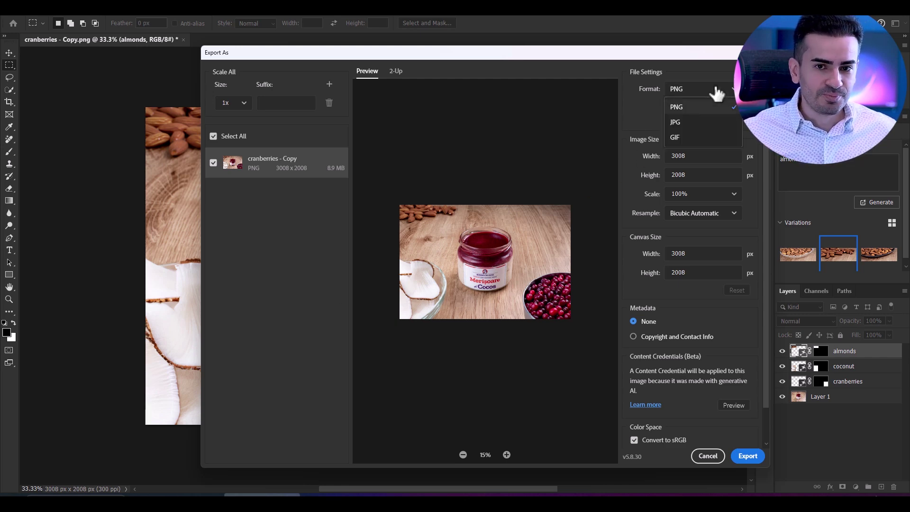
left_click(714, 88)
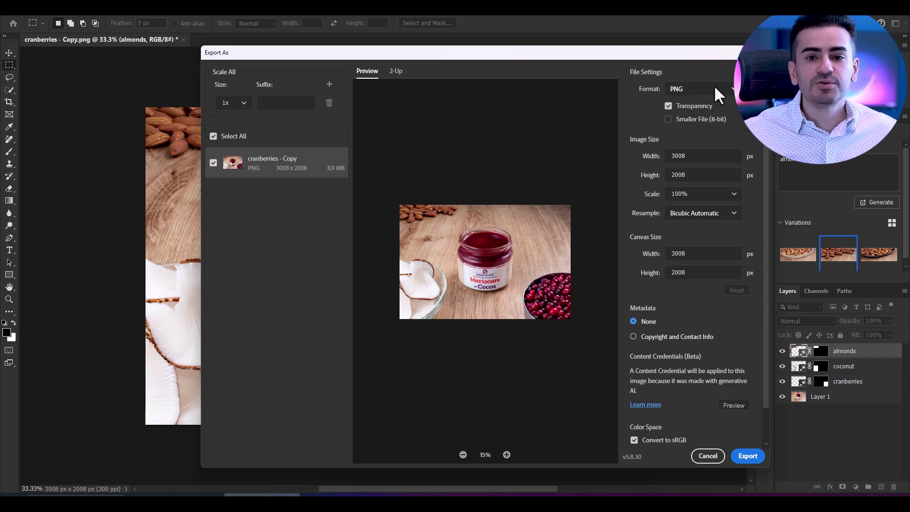
left_click(746, 458)
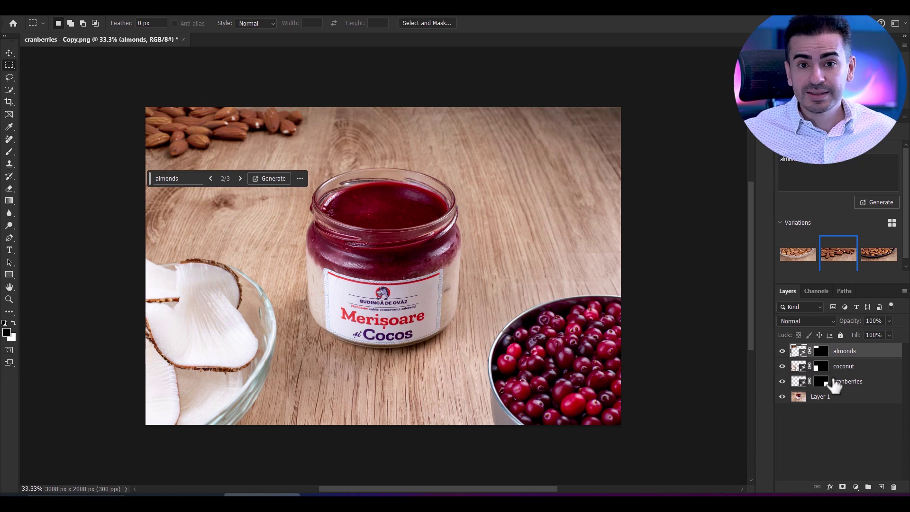
Step: Move the coconut layer slightly straight down so the bowl sits lower in the photo's corner
left_click(866, 368)
key("v")
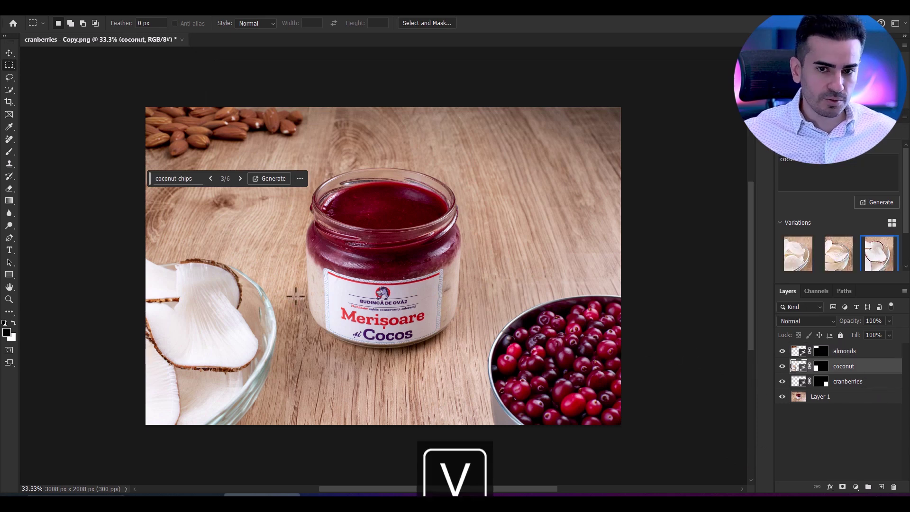
left_click_drag(203, 332, 205, 361)
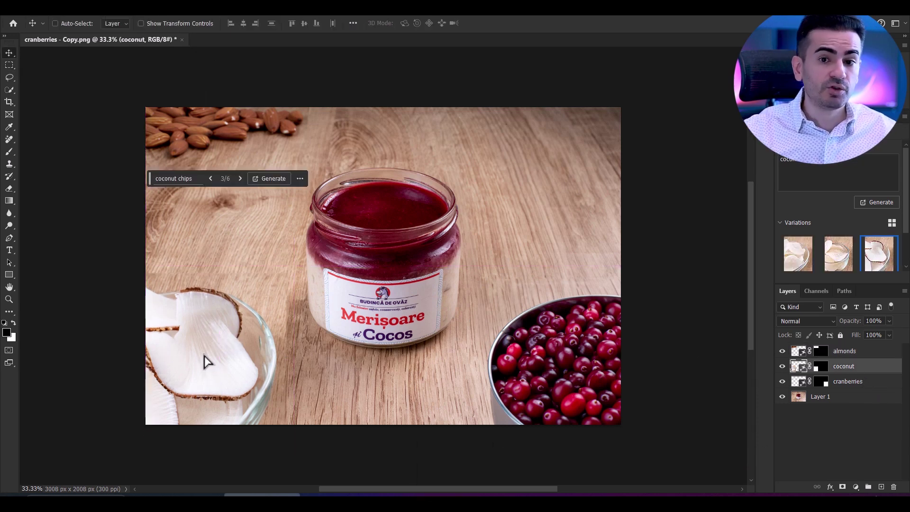
Step: Generate new "coconut chips" variations for the moved coconut layer and switch to the third one
left_click(274, 179)
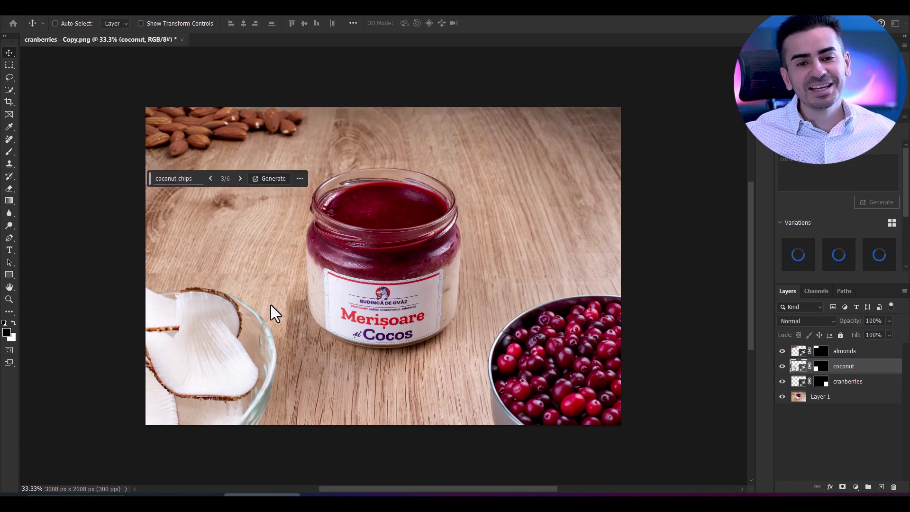
left_click(241, 179)
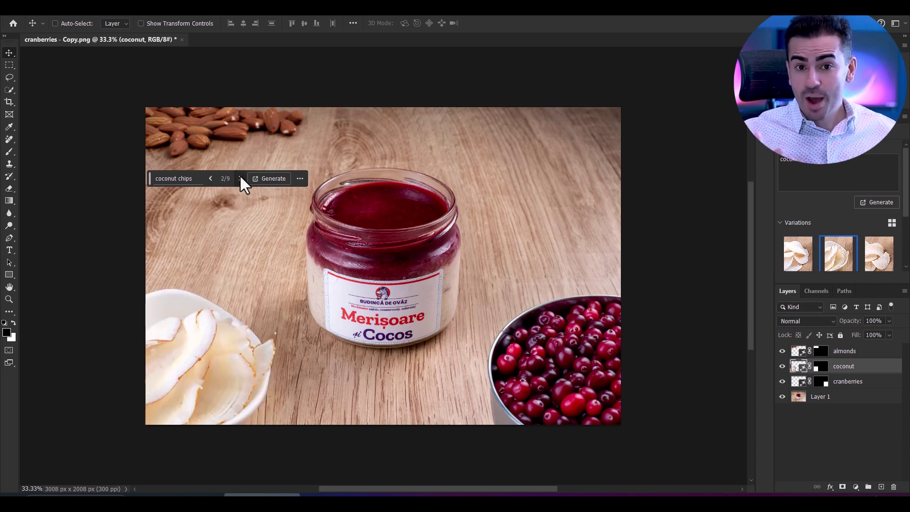
left_click(240, 178)
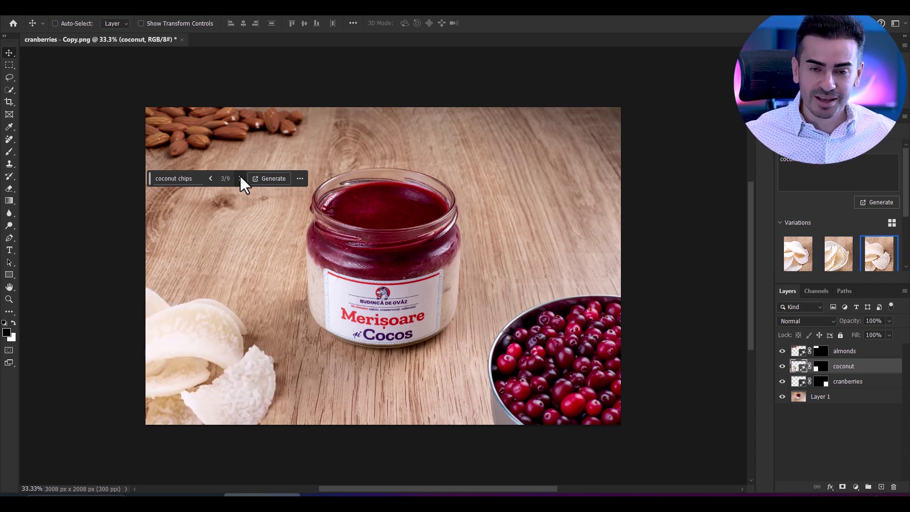